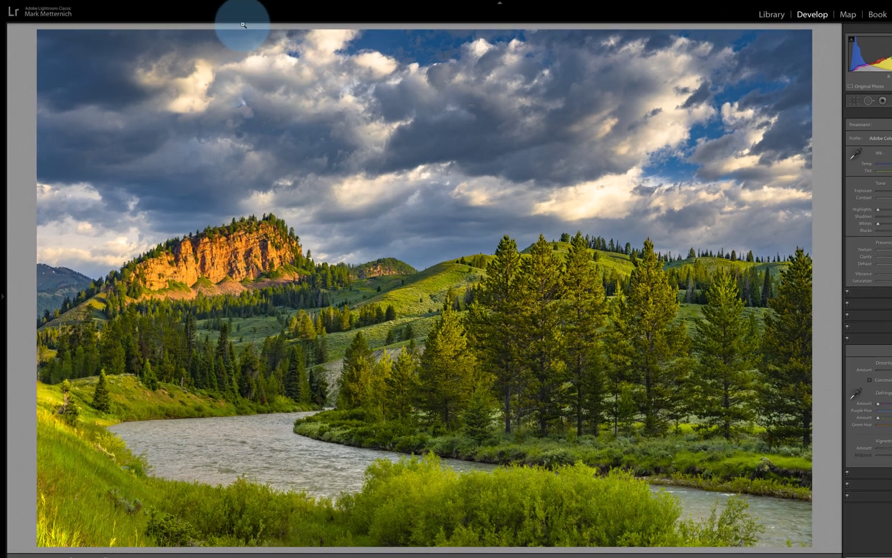
Send the raw river landscape photo from Lightroom into Photoshop as a smart object
left_click(133, 3)
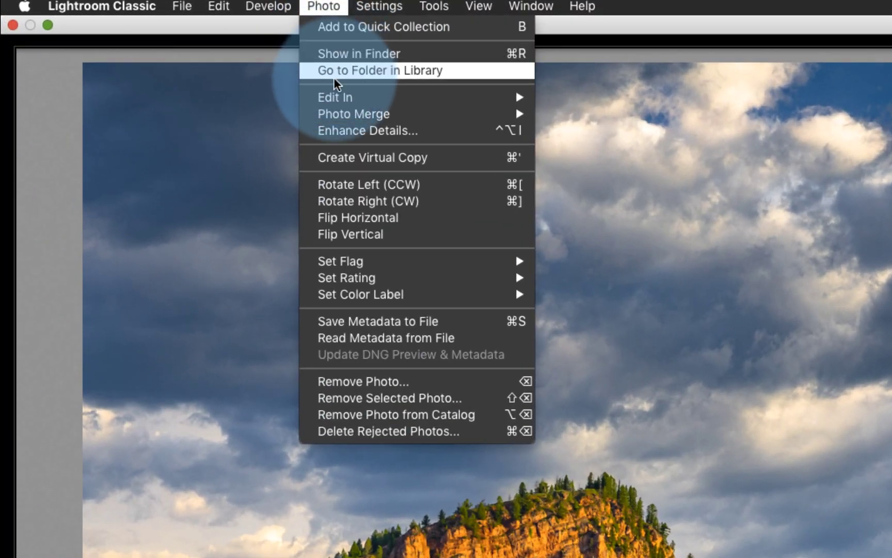
mouse_move(165, 41)
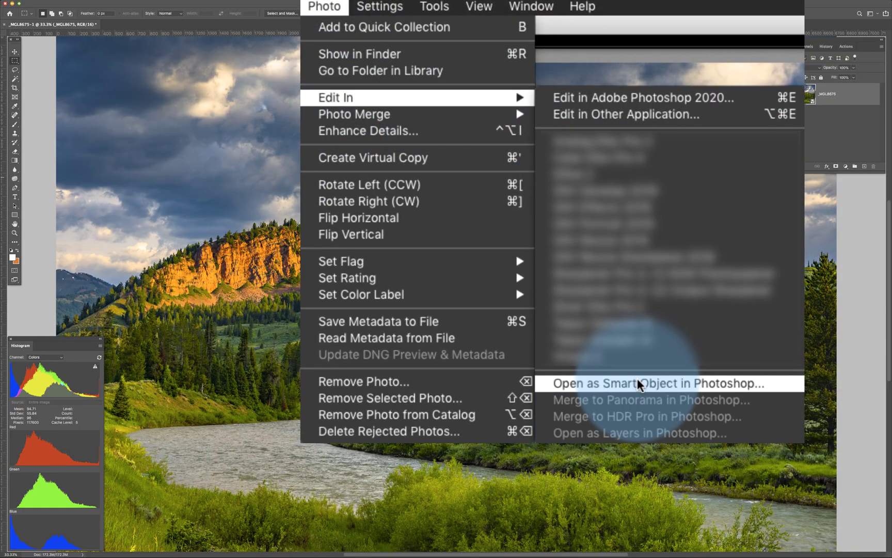
left_click(640, 383)
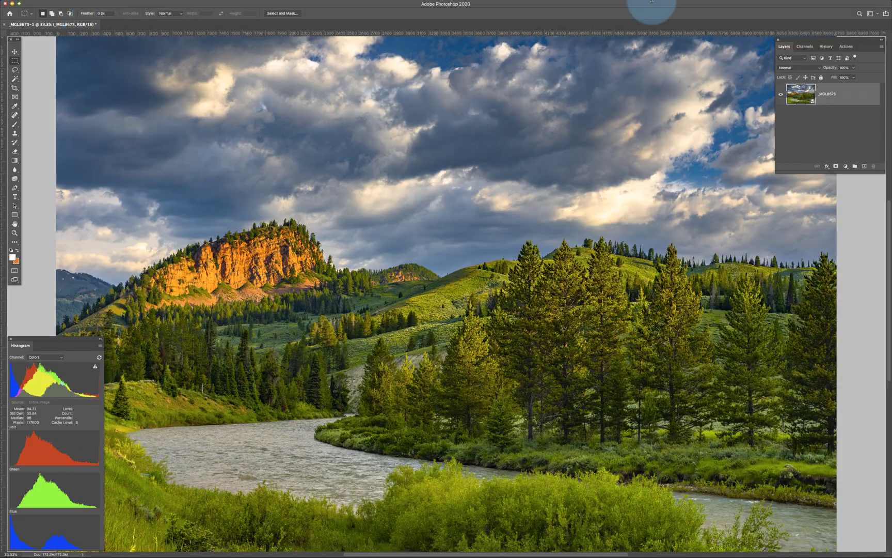
Duplicate _MGL8675 as an independent smart object named '_MGL8675 copy'
right_click(857, 94)
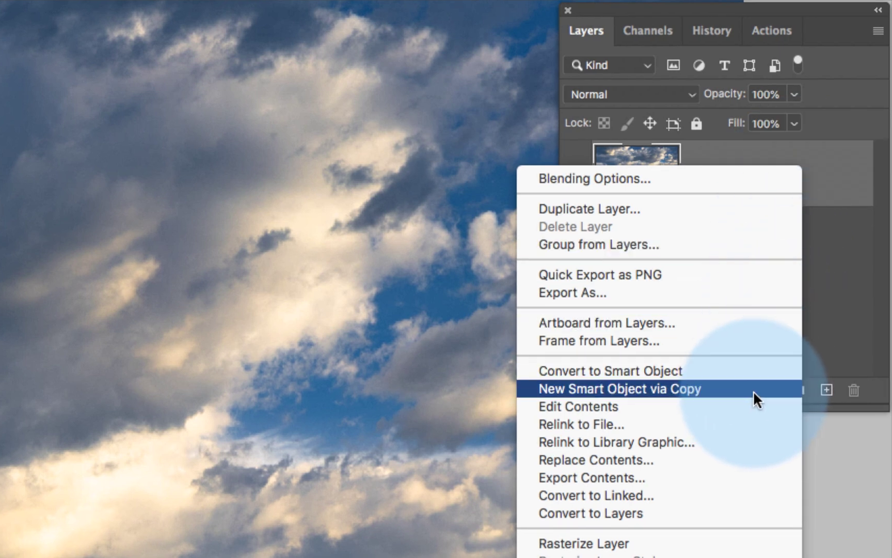
left_click(754, 390)
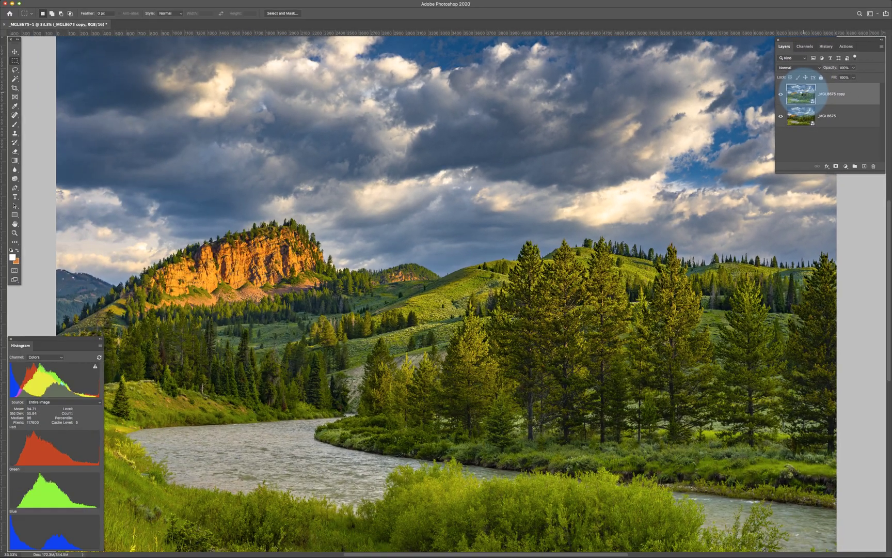
In the copy layer's Camera Raw settings, set tone curve Highlights to 0 and lower Lights
double_click(803, 93)
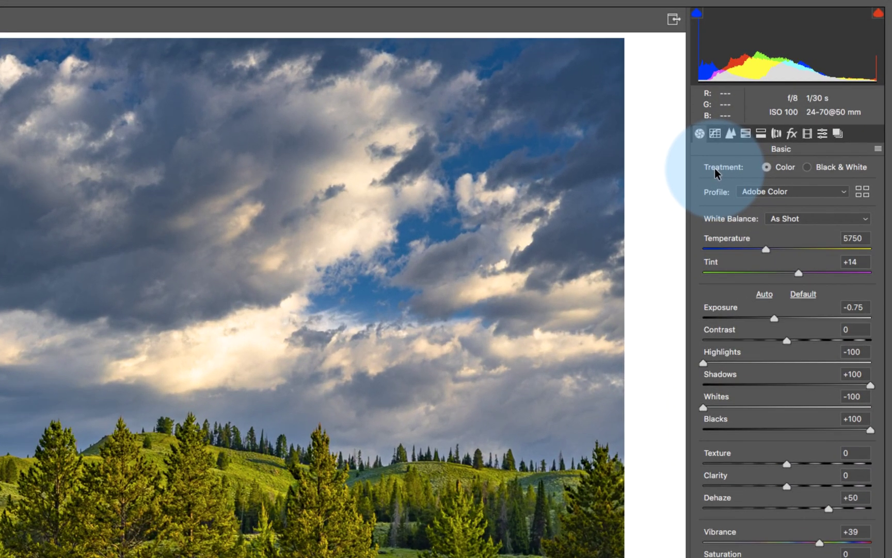
left_click(716, 134)
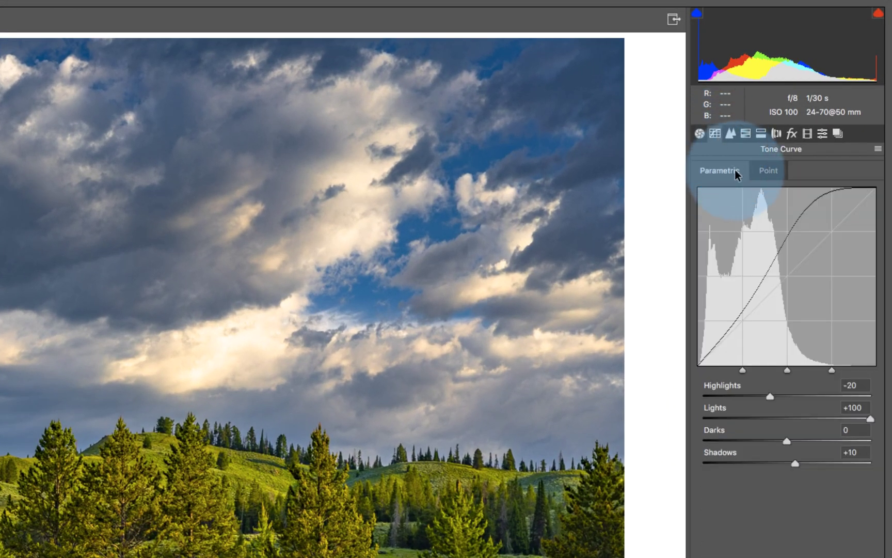
left_click(853, 385)
type("0")
left_click(853, 407)
key("shift+Down")
key("shift+Down")
key("shift+Down")
key("shift+Down")
key("shift+Down")
key("shift+Down")
key("shift+Down")
key("shift+Down")
key("shift+Down")
key("shift+Down")
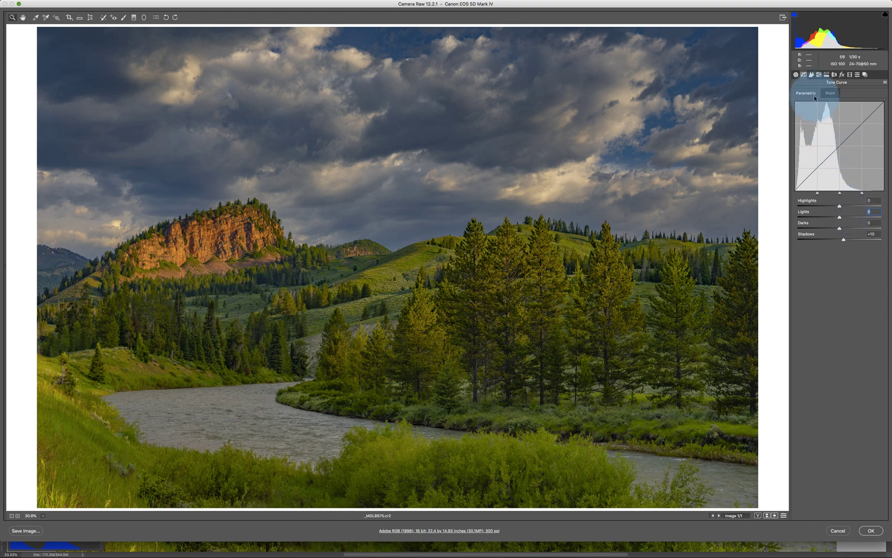
Raise Saturation to +20 in Basic and apply the raw changes
left_click(796, 75)
left_click_drag(853, 285, 854, 285)
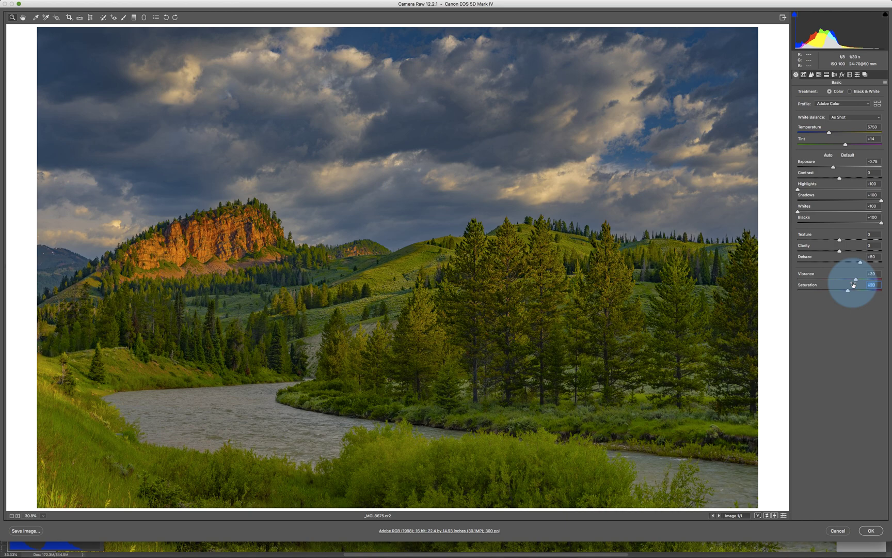
left_click(870, 530)
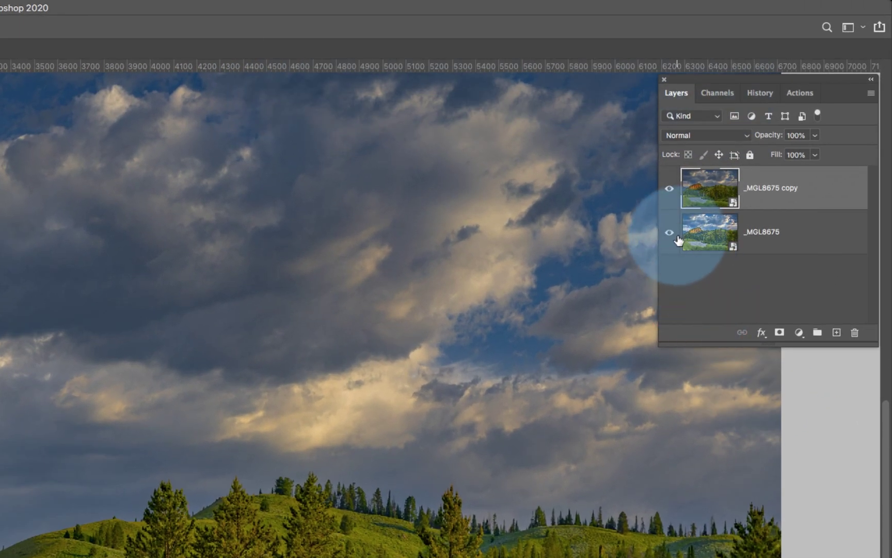
Hide the original _MGL8675 layer
left_click(669, 235)
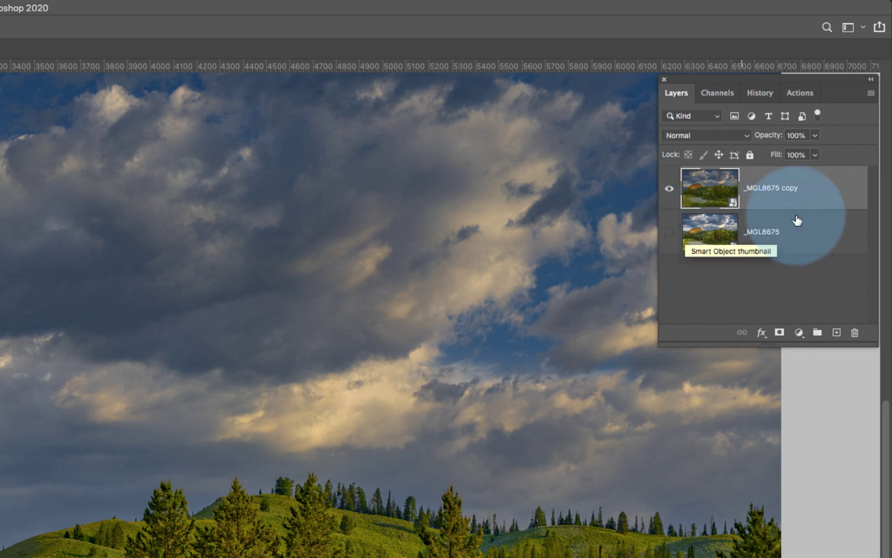
Open Blending Options for the _MGL8675 copy layer and center the window
double_click(832, 181)
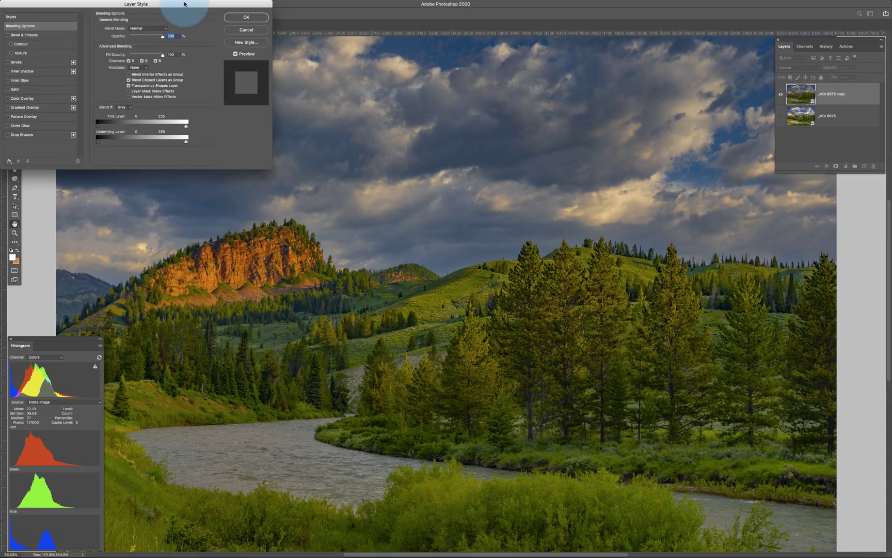
left_click_drag(0, 13, 63, 235)
left_click_drag(478, 118, 492, 103)
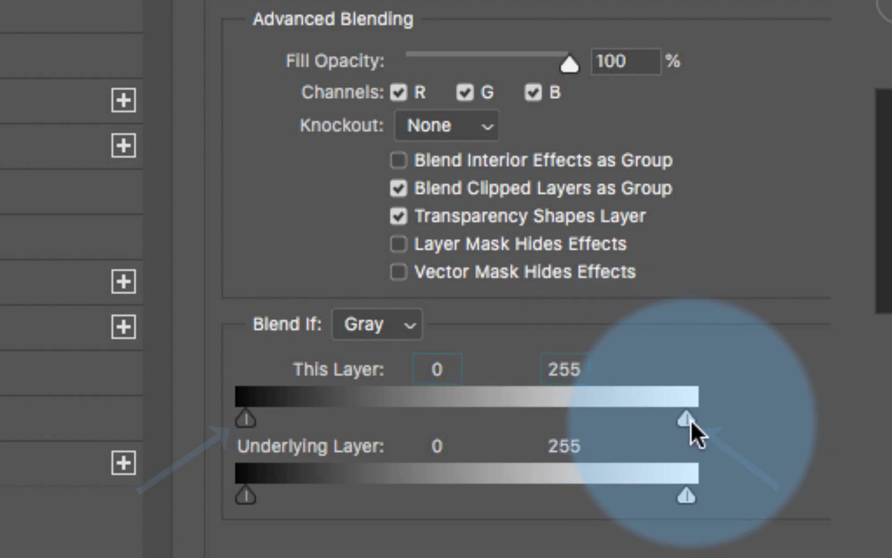
Split This Layer's Blend If sliders, fading dark tones 0–68 and bright tones from 222
left_click_drag(688, 418, 525, 419)
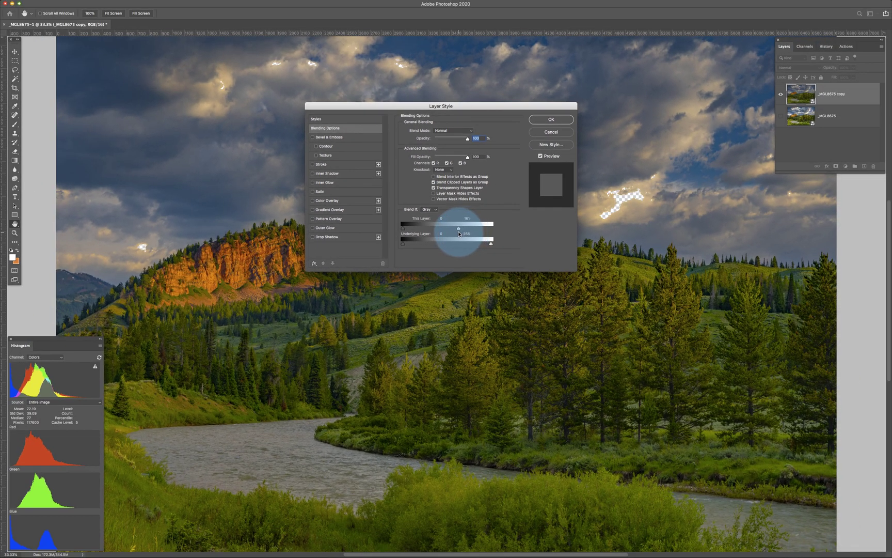
left_click_drag(459, 233, 523, 235)
left_click_drag(404, 233, 450, 233)
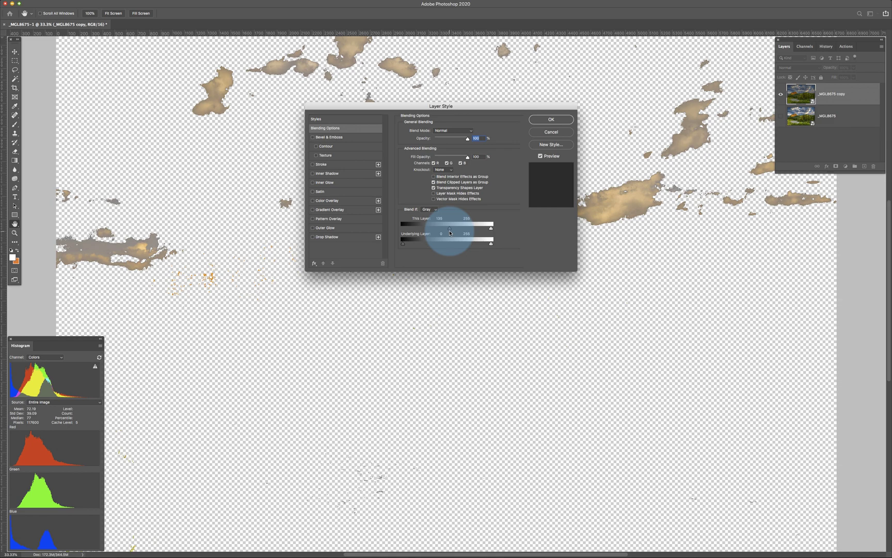
left_click_drag(449, 233, 381, 232)
left_click_drag(432, 374, 528, 369)
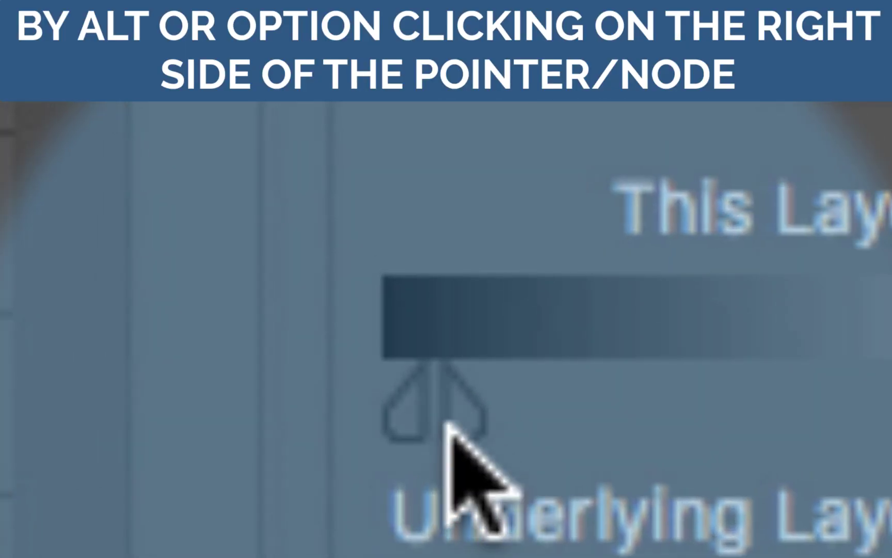
left_click_drag(560, 402, 891, 500)
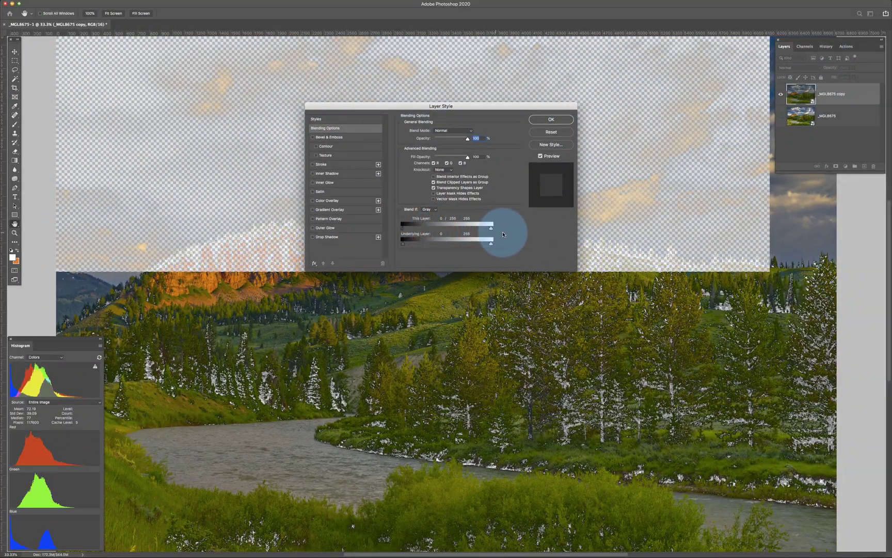
left_click_drag(503, 234, 479, 239)
left_click_drag(212, 376, 382, 370)
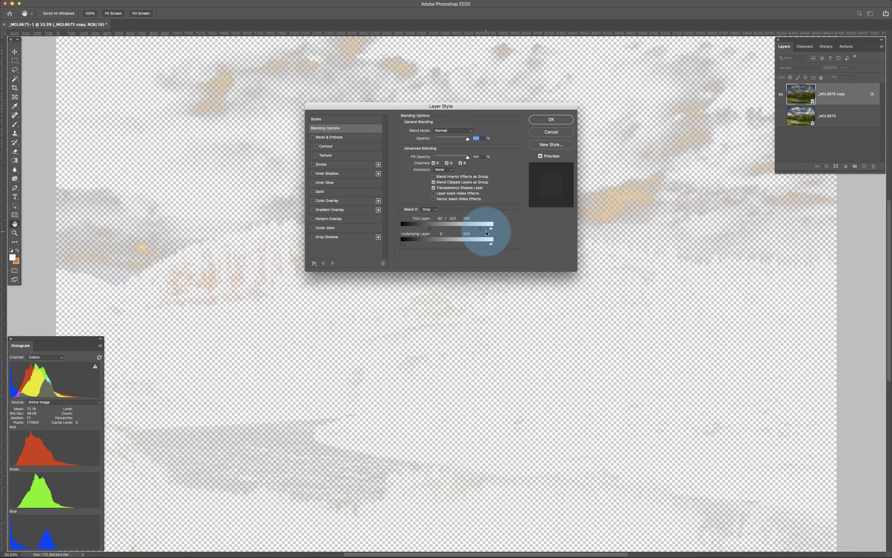
Close Blending Options, show _MGL8675 again, and toggle the copy to compare
left_click(549, 132)
left_click(781, 116)
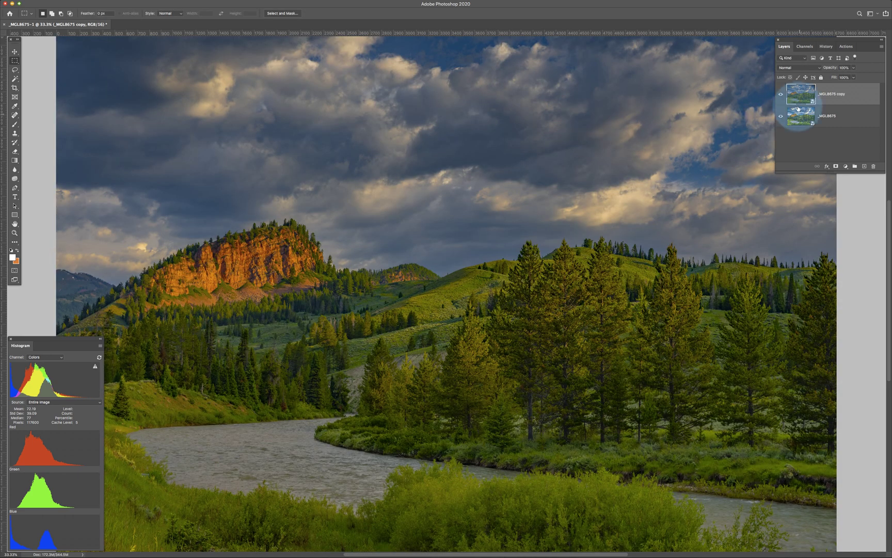
left_click(780, 96)
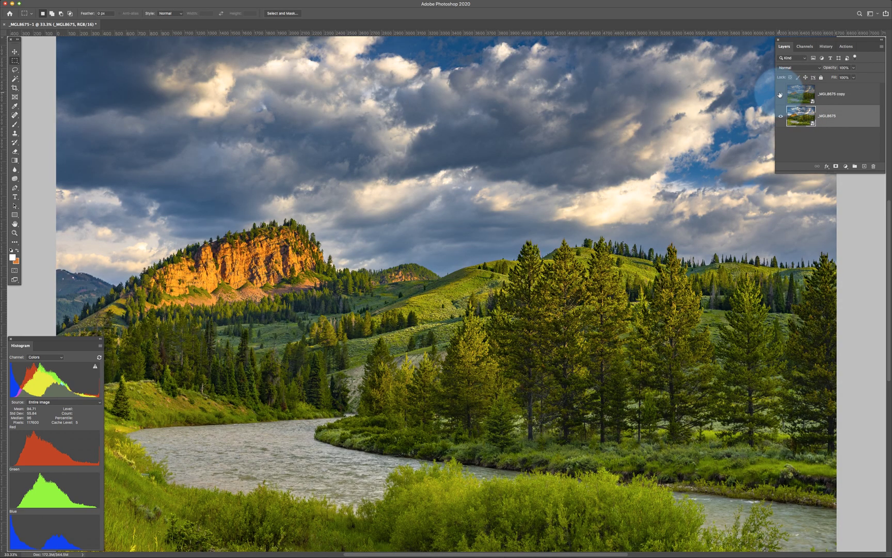
left_click(817, 93)
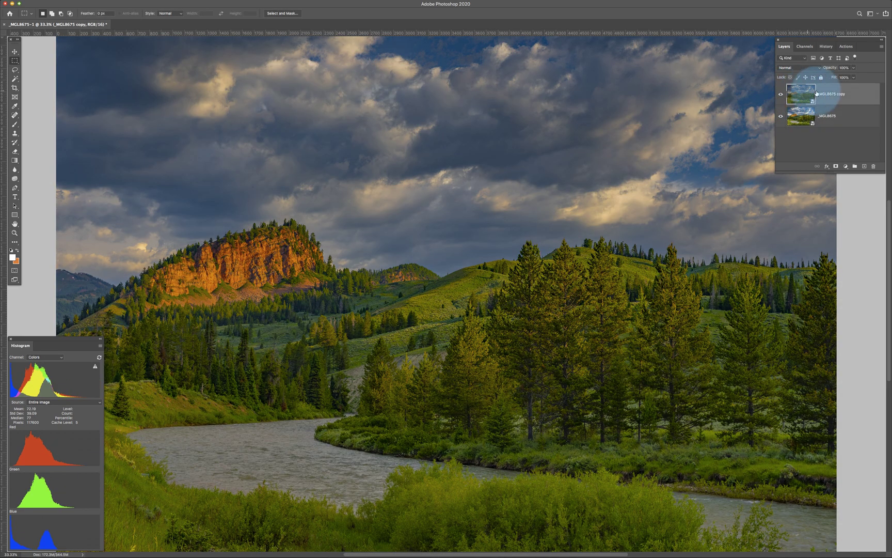
Refine the copy's split dark Blend If slider to fade from 9 to 124, then confirm
double_click(867, 95)
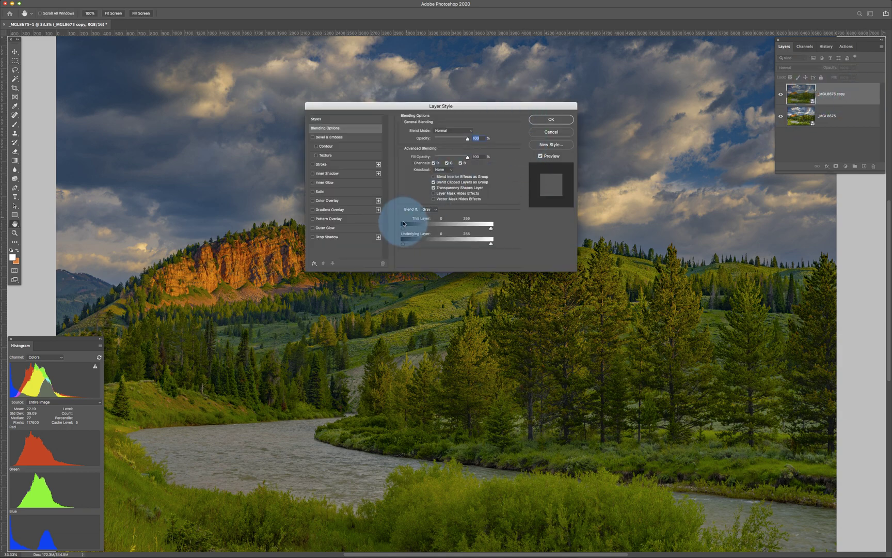
left_click_drag(403, 227, 480, 236)
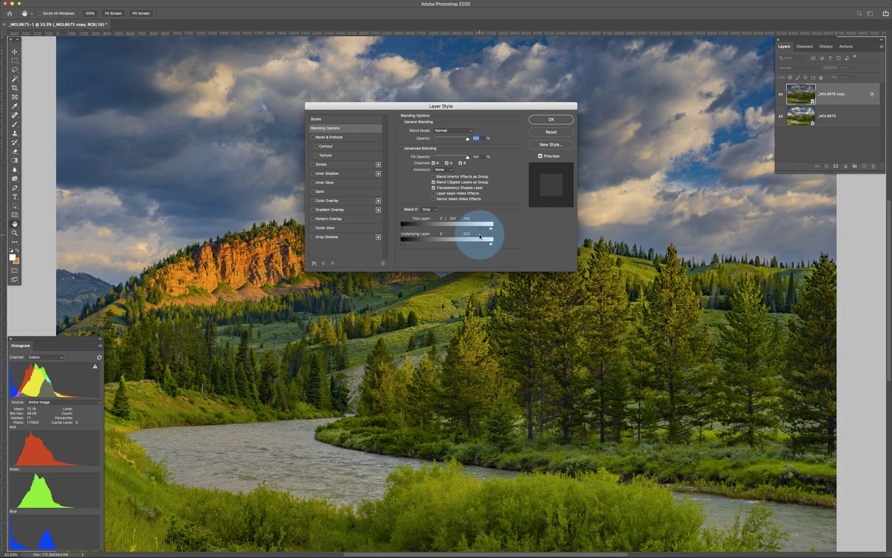
left_click_drag(404, 231, 431, 233)
left_click(551, 120)
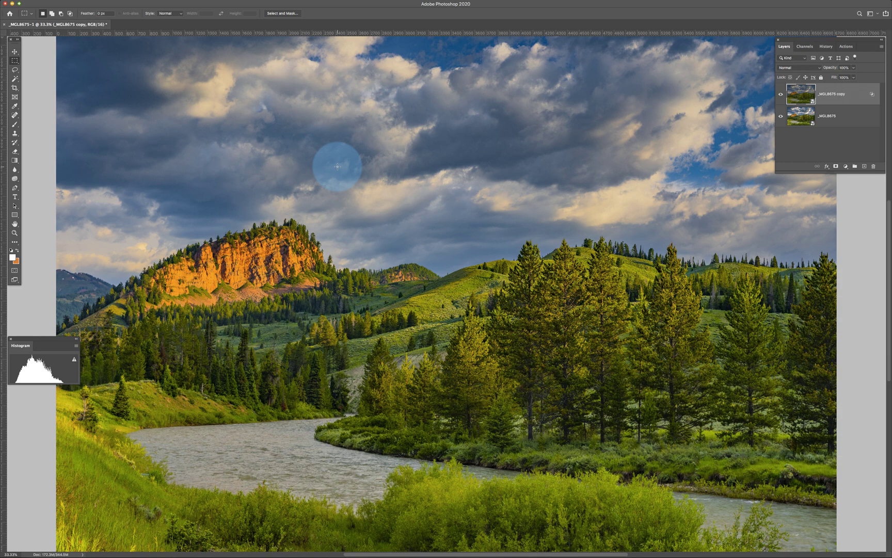
Stamp all visible layers into a merged Layer 1 with Cmd+Option+Shift+E
key("super+alt+shift+e")
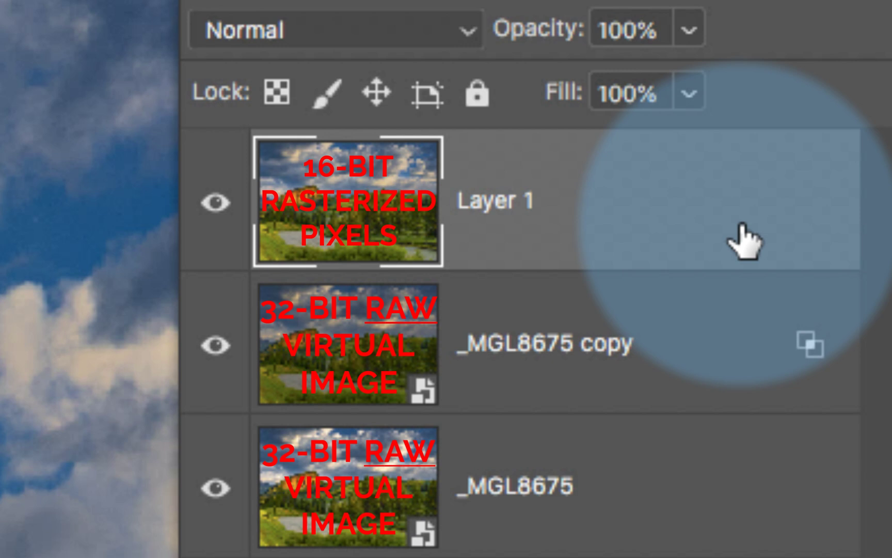
left_click(715, 377)
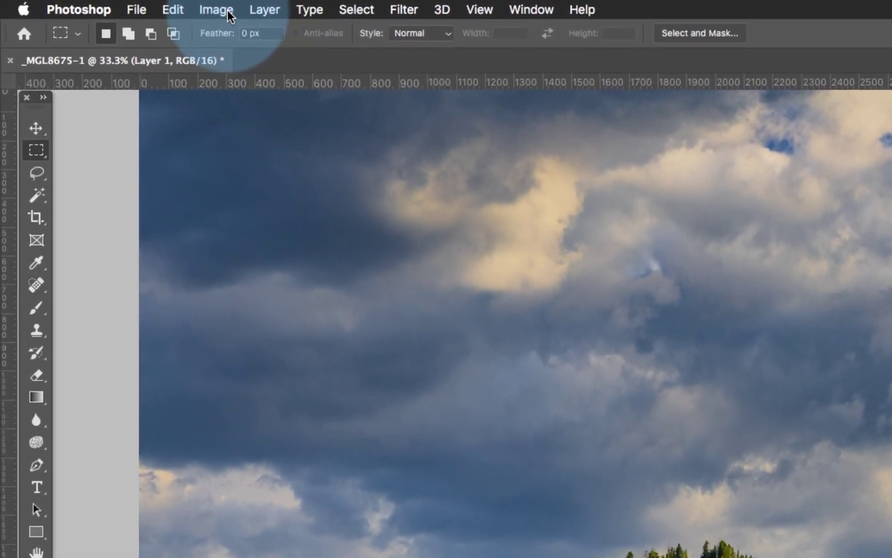
In Levels, set the white input to 250 and midtones to 0.95
left_click(87, 3)
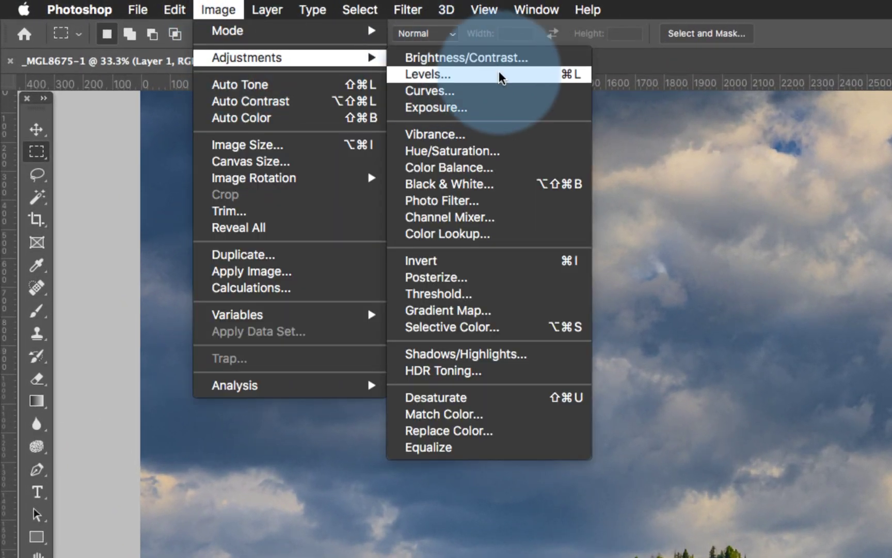
left_click(498, 76)
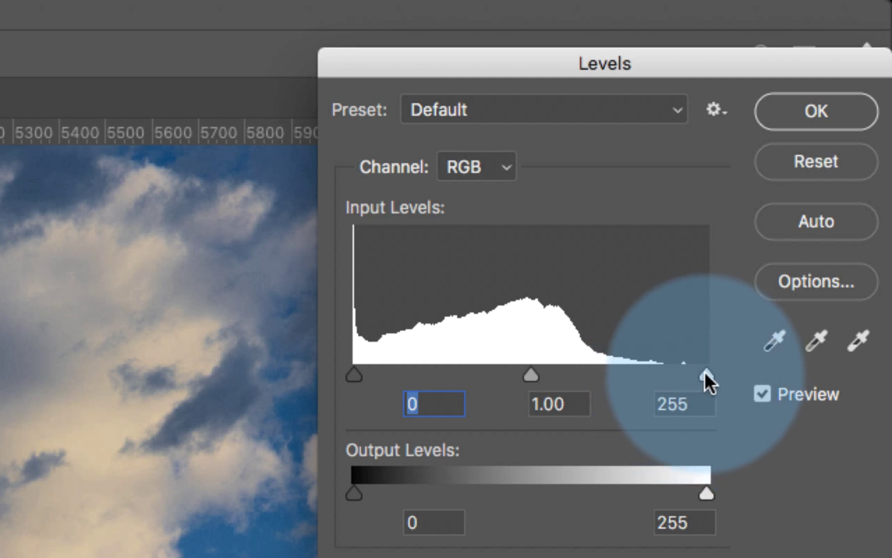
left_click_drag(705, 371, 683, 373)
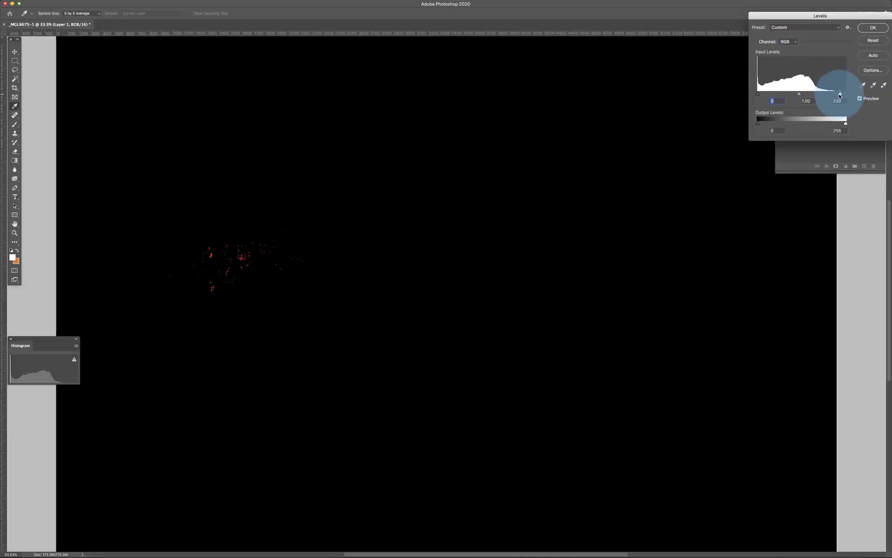
left_click_drag(840, 95, 845, 96)
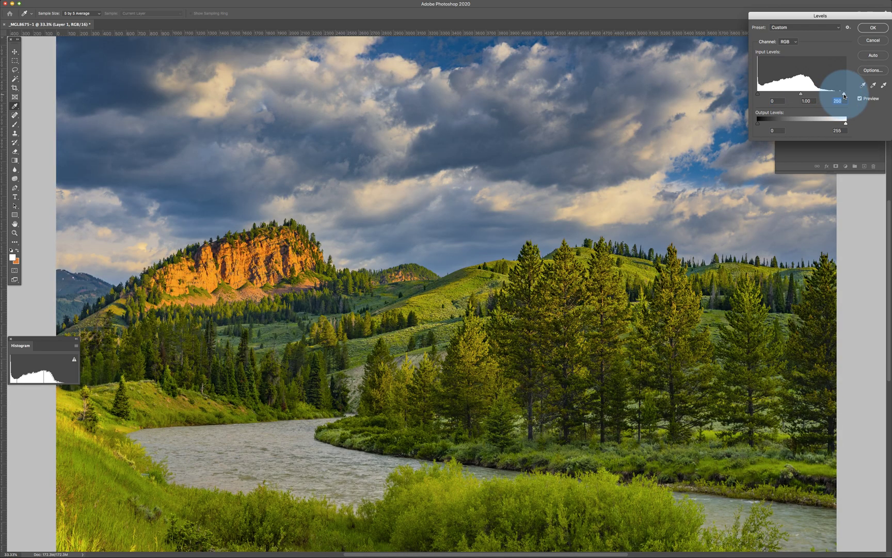
left_click(798, 100)
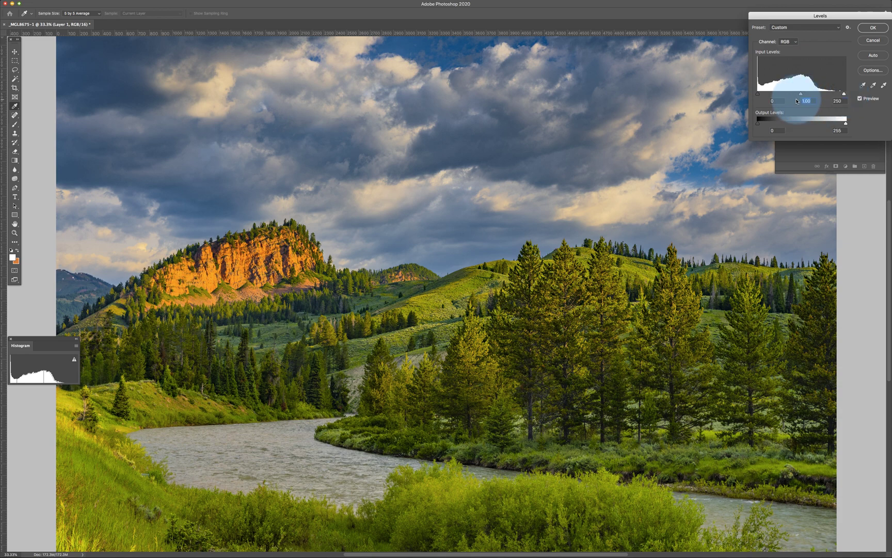
key("shift+Down")
key("Up")
key("Down")
key("Up")
key("Down")
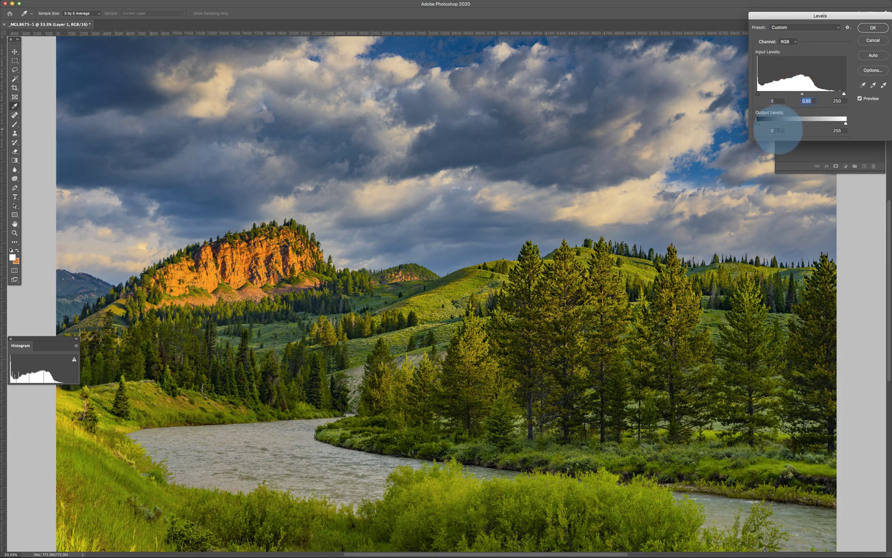
key("Down")
Keep black input at 0, set output black to 1, and apply Levels
left_click(775, 101)
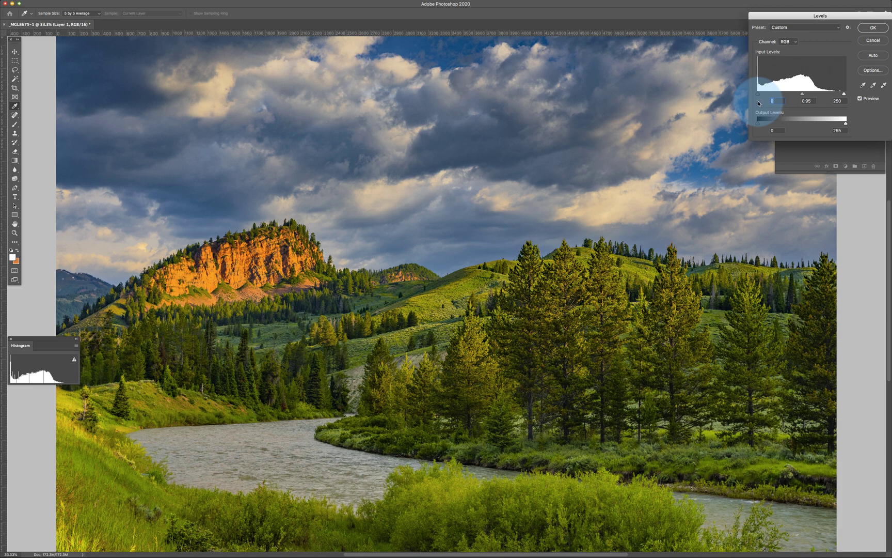
key("shift+Up")
key("shift+Down")
left_click(773, 131)
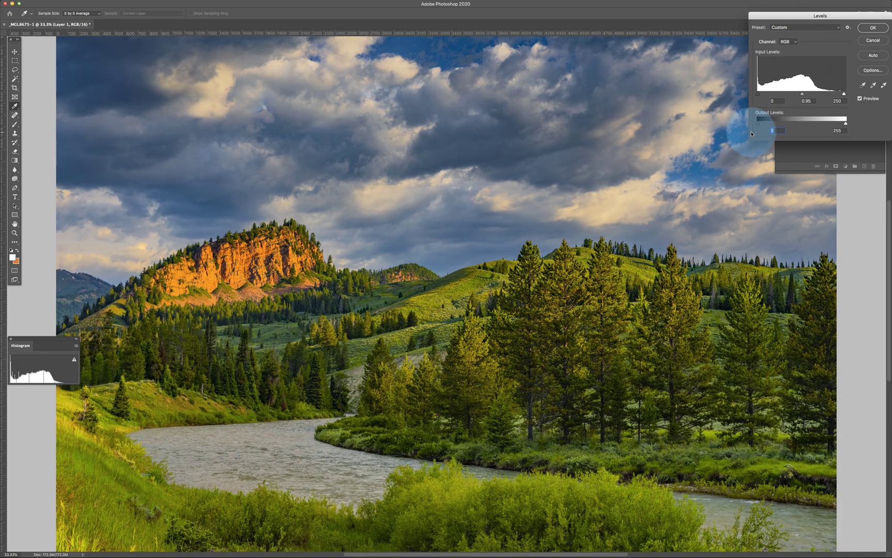
key("Up")
left_click(859, 28)
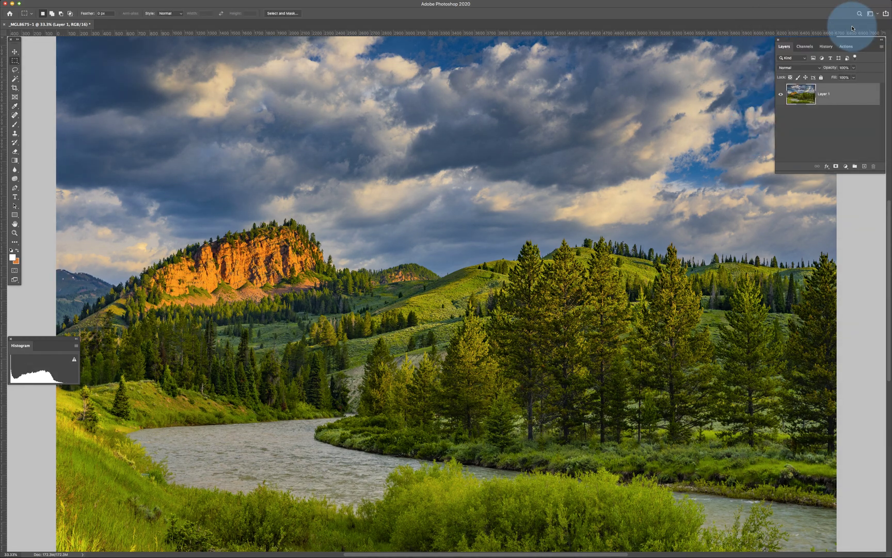